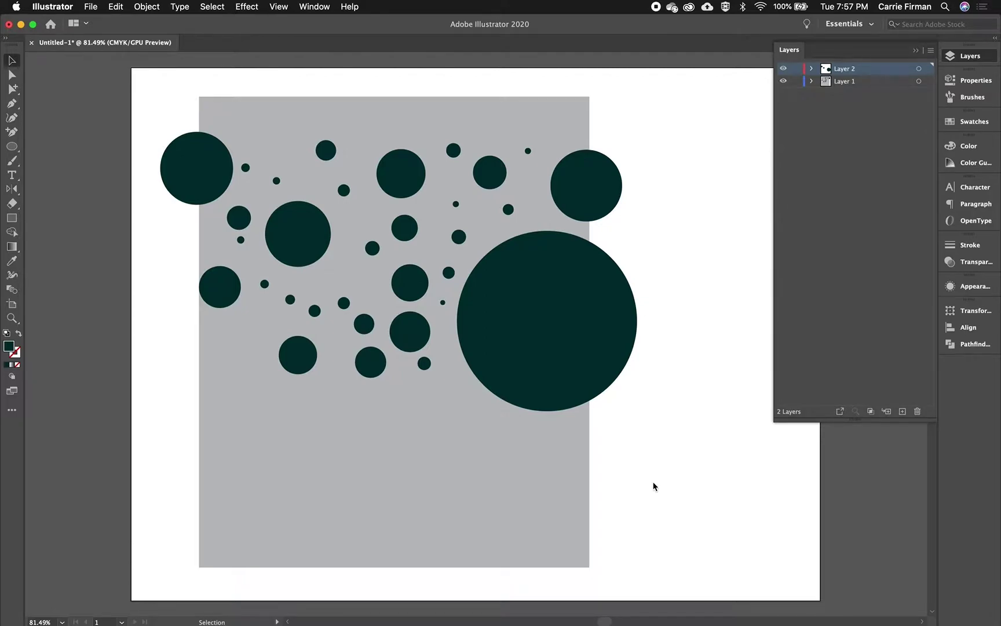
- Inspect the circles and gray background rectangle through the Layers panel, then clear the selection
{"action": "left_click", "coordinate": [554, 312]}
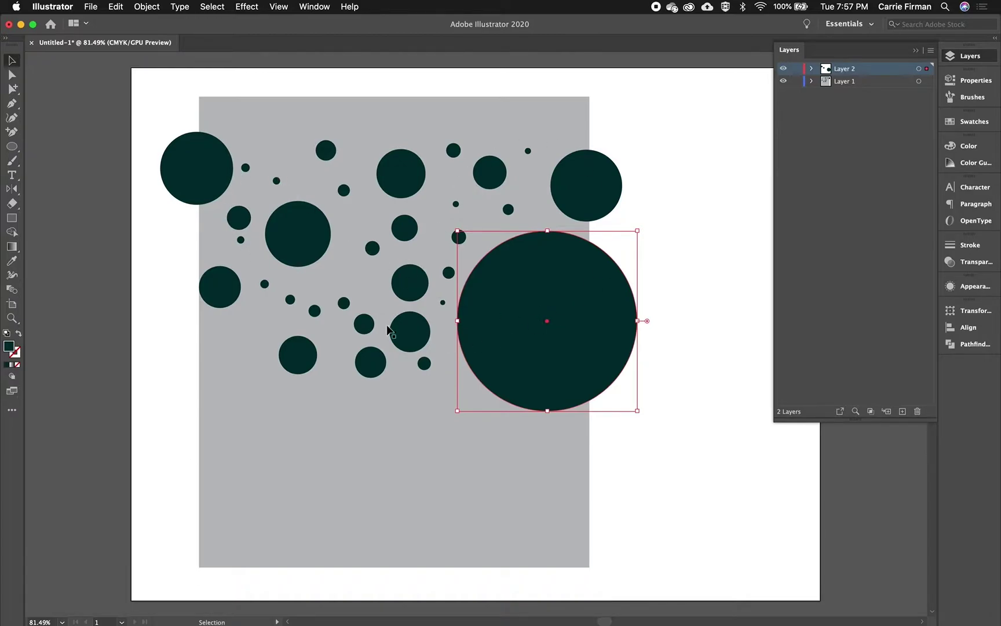
{"action": "left_click", "coordinate": [812, 81]}
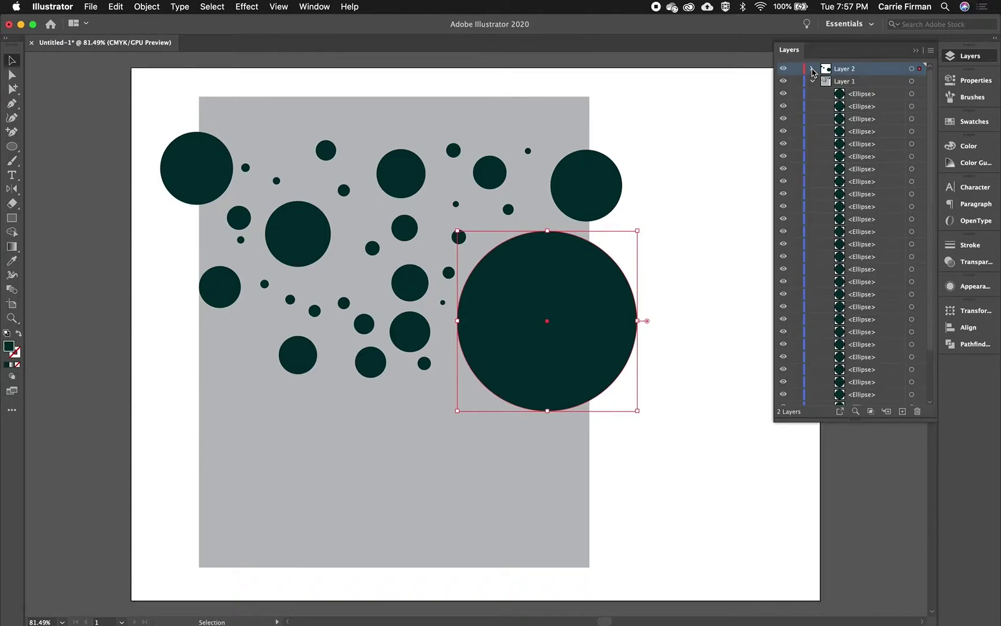
{"action": "left_click", "coordinate": [812, 69]}
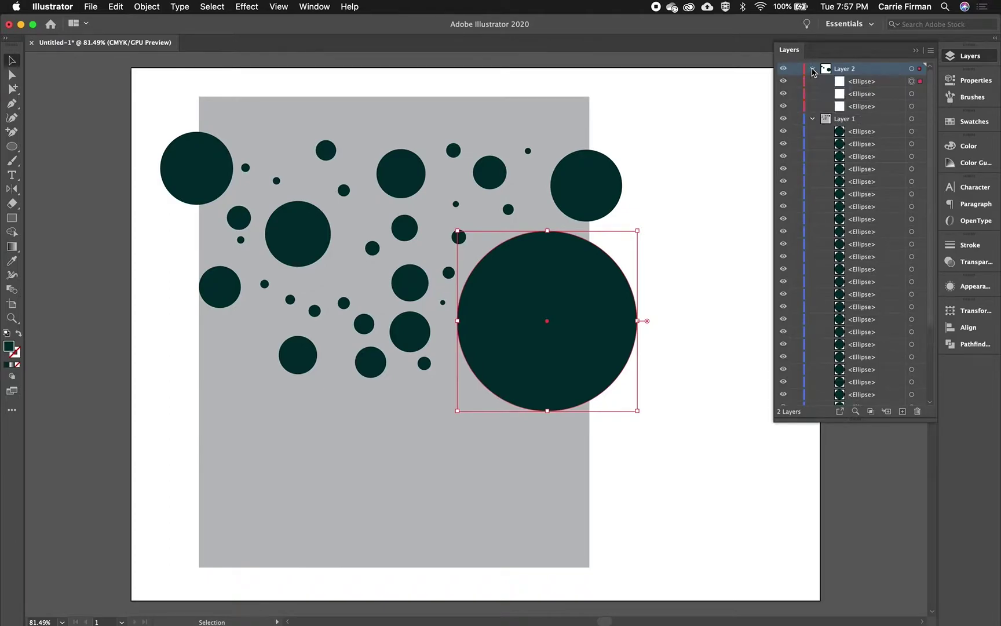
{"action": "left_click", "coordinate": [922, 95]}
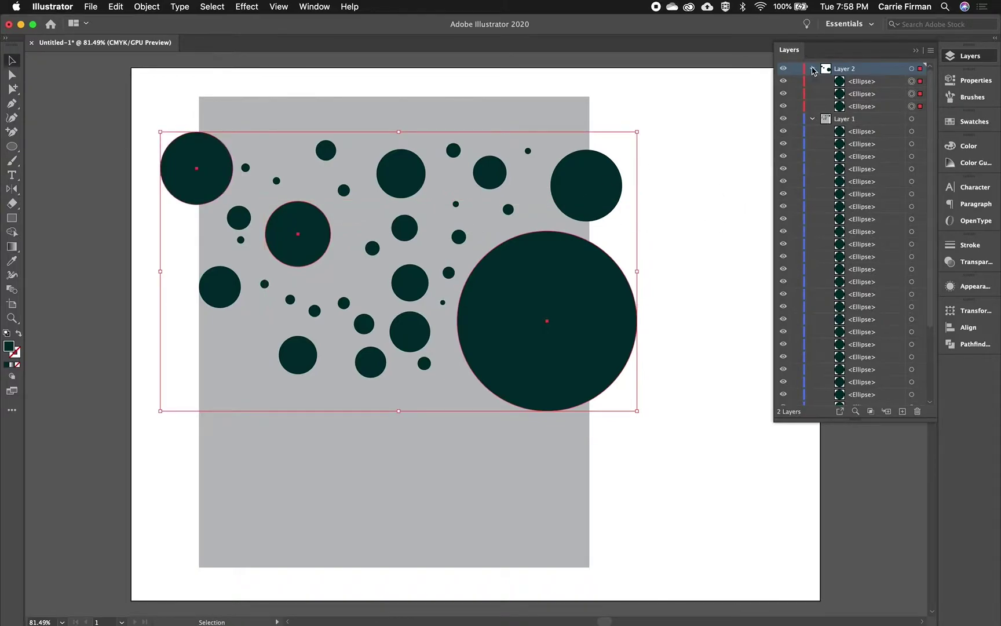
{"action": "left_click", "coordinate": [812, 69]}
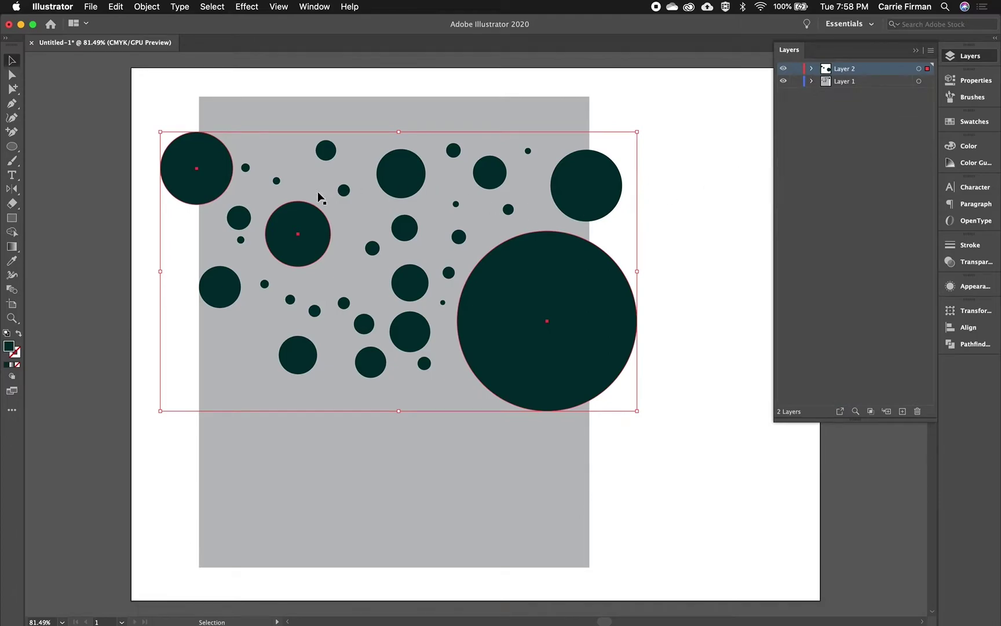
{"action": "left_click", "coordinate": [704, 232]}
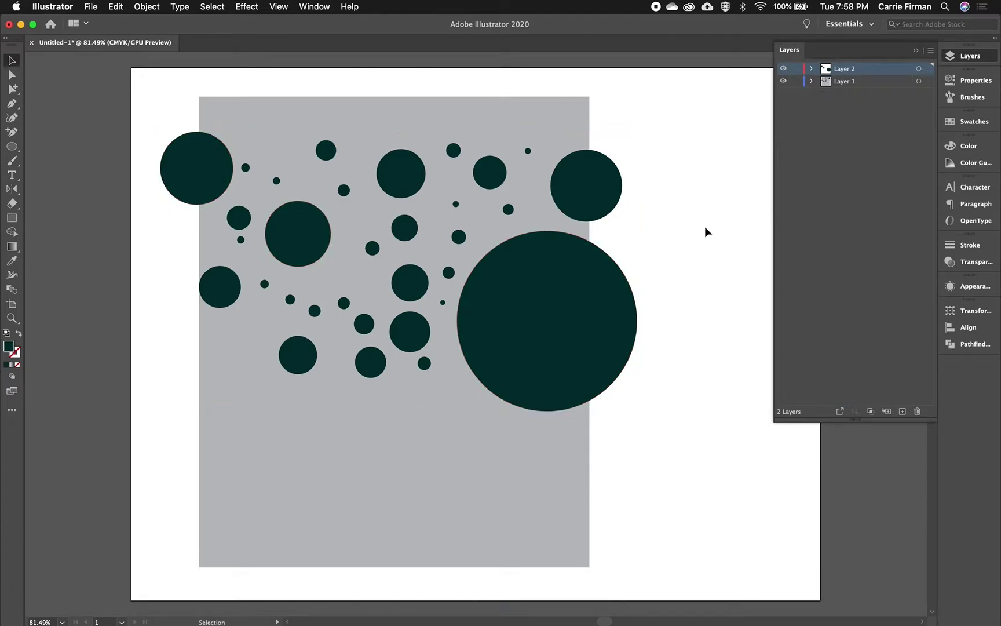
{"action": "left_click", "coordinate": [566, 101]}
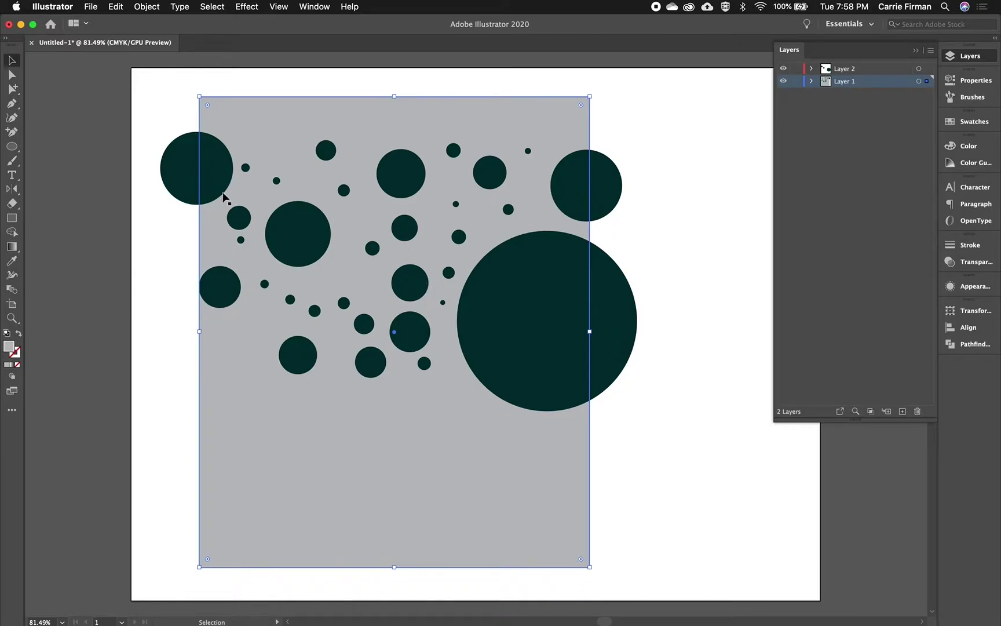
{"action": "left_click", "coordinate": [685, 313]}
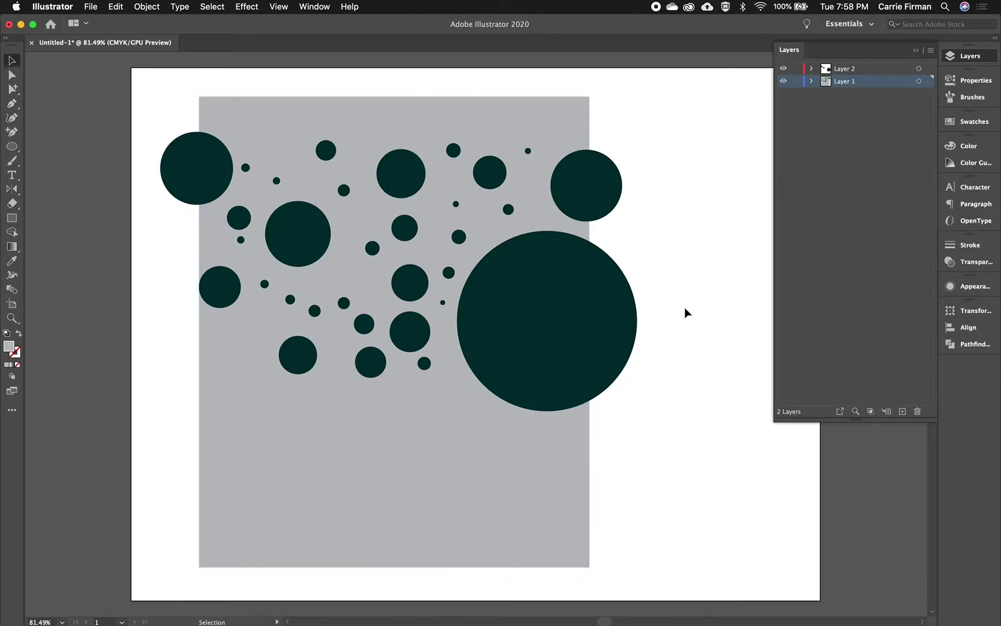
- Select all circles sharing the upper-right circle's fill color and nudge them right and down
{"action": "left_click", "coordinate": [614, 187]}
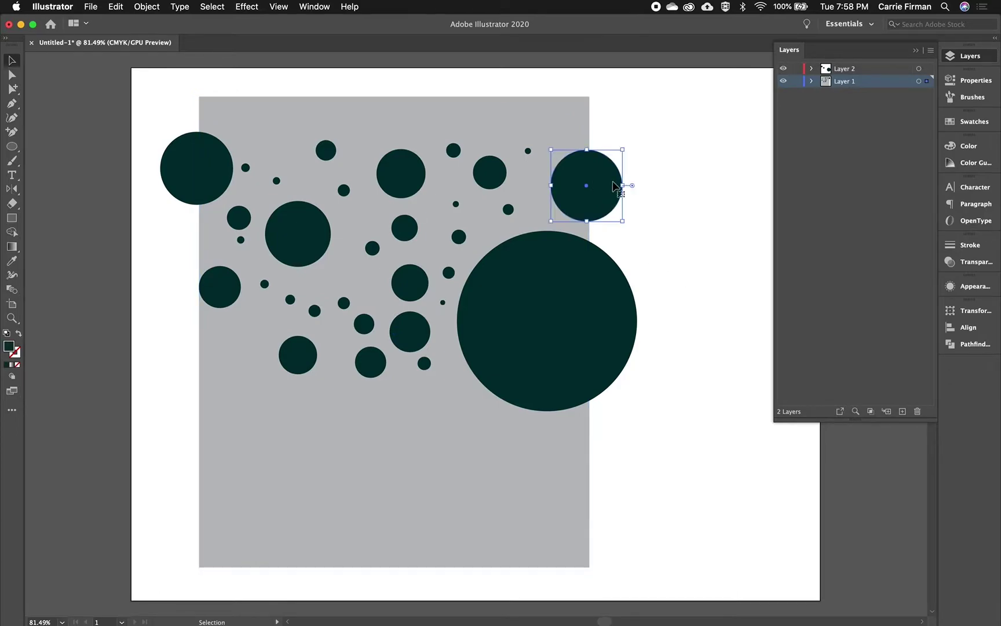
{"action": "left_click", "coordinate": [213, 9]}
{"action": "mouse_move", "coordinate": [219, 114]}
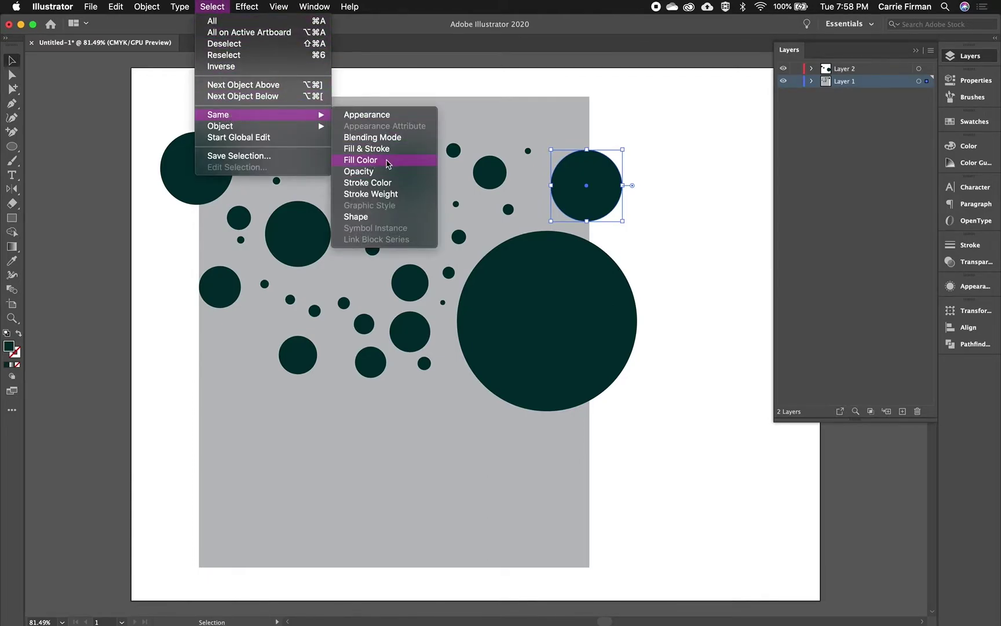
{"action": "left_click", "coordinate": [392, 162]}
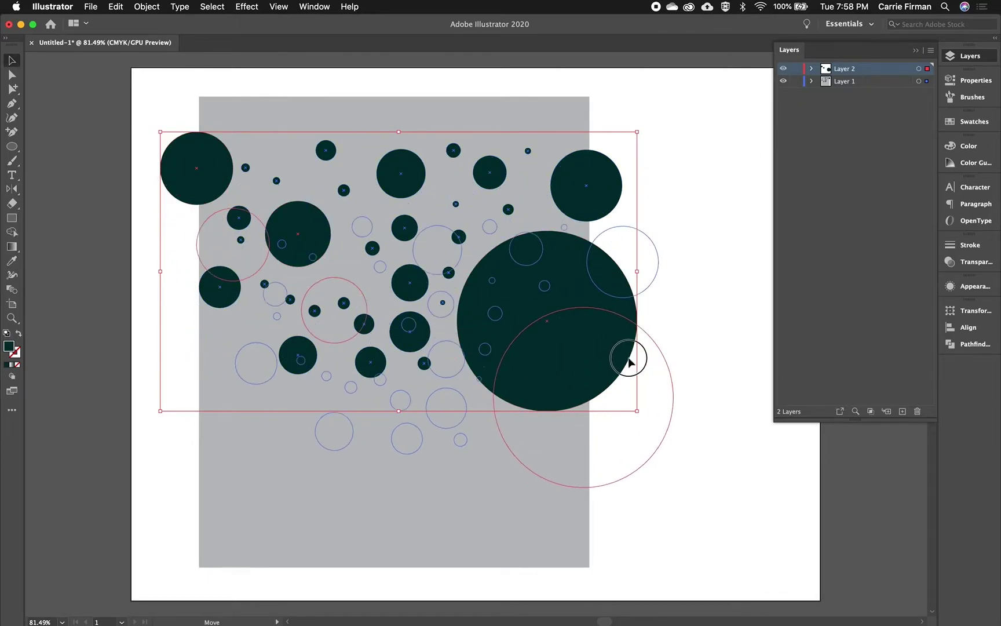
{"action": "left_click_drag", "start_coordinate": [562, 292], "coordinate": [575, 307]}
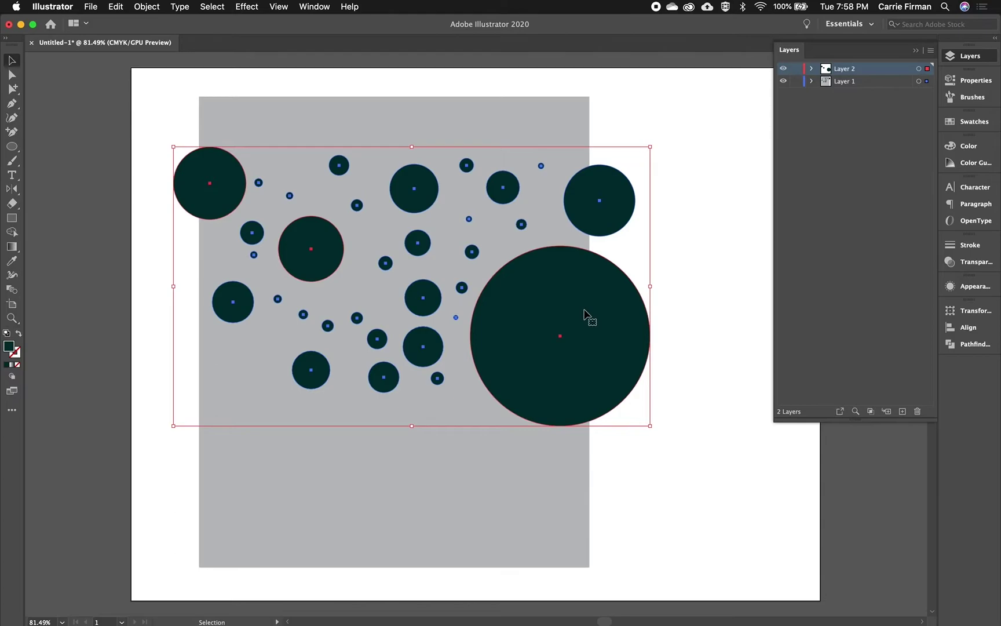
- Fill the selected circles with lighter teal and give them a dark teal 4 pt stroke
{"action": "left_click", "coordinate": [974, 124]}
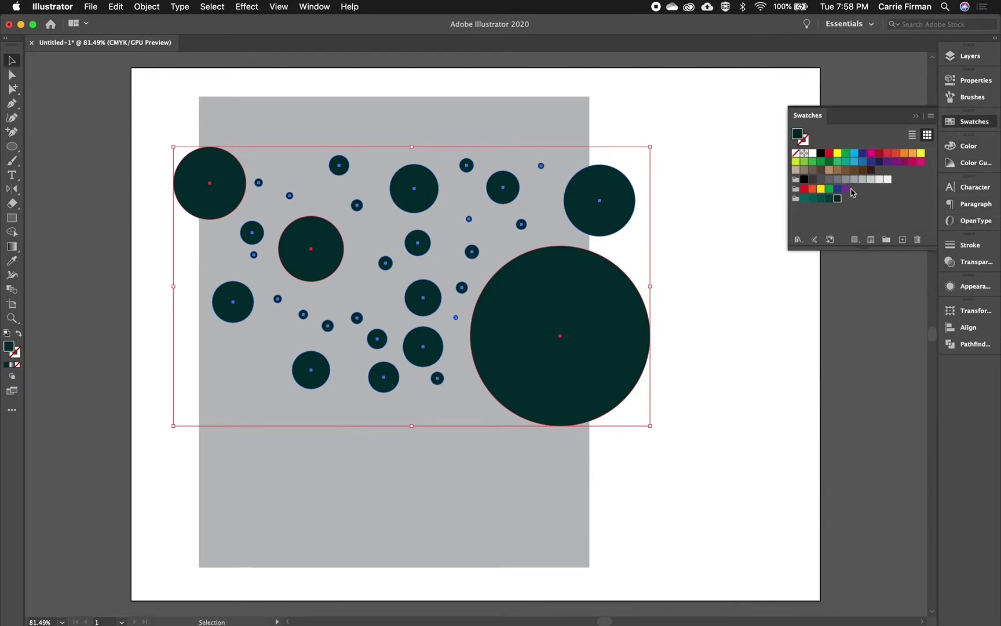
{"action": "left_click", "coordinate": [804, 200]}
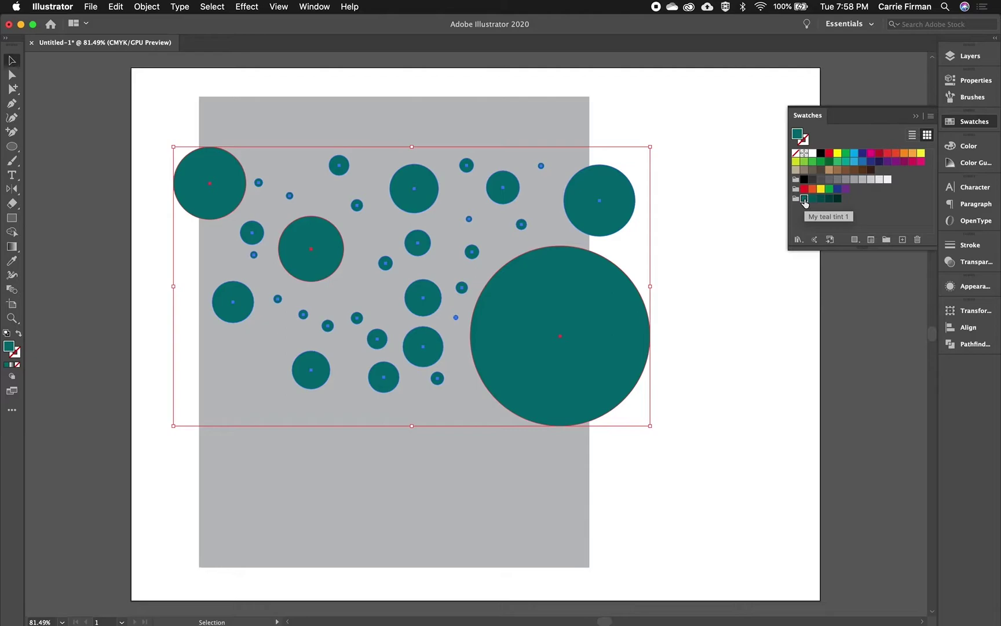
{"action": "left_click", "coordinate": [797, 137]}
{"action": "left_click", "coordinate": [838, 200]}
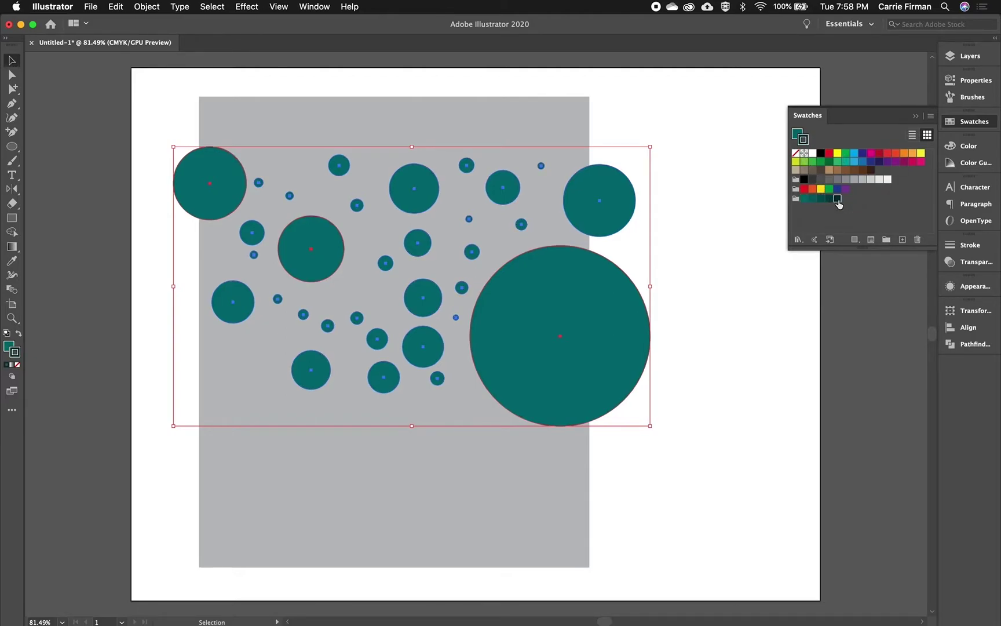
{"action": "left_click", "coordinate": [970, 244]}
{"action": "left_click", "coordinate": [844, 257]}
{"action": "left_click", "coordinate": [843, 257]}
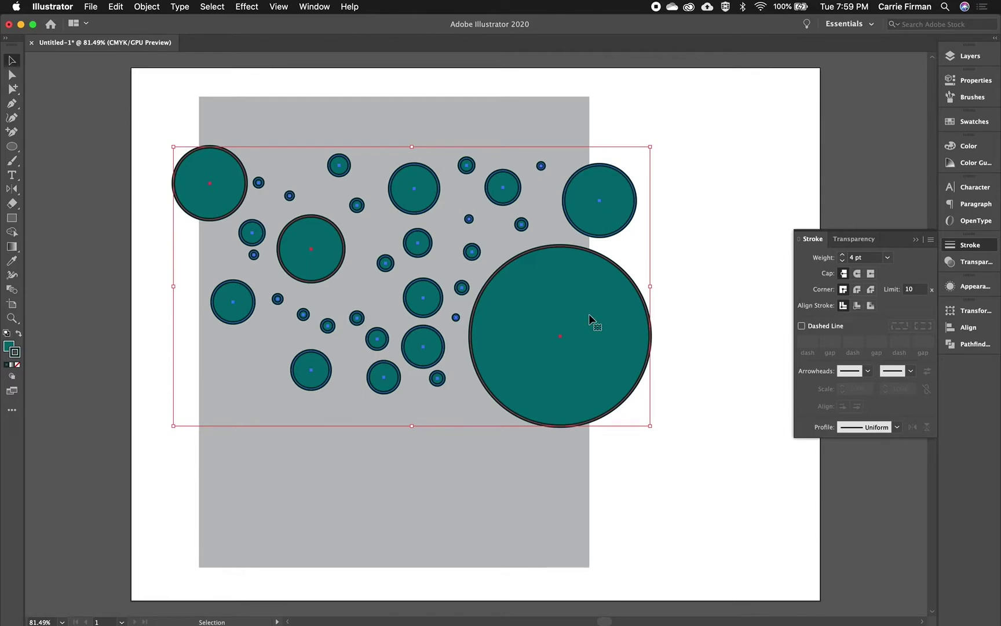
- Reduce the big, top-left and medium circles' stroke weight to 1 pt, keeping the top-right circle thick
{"action": "left_click", "coordinate": [699, 302]}
{"action": "left_click", "coordinate": [589, 336]}
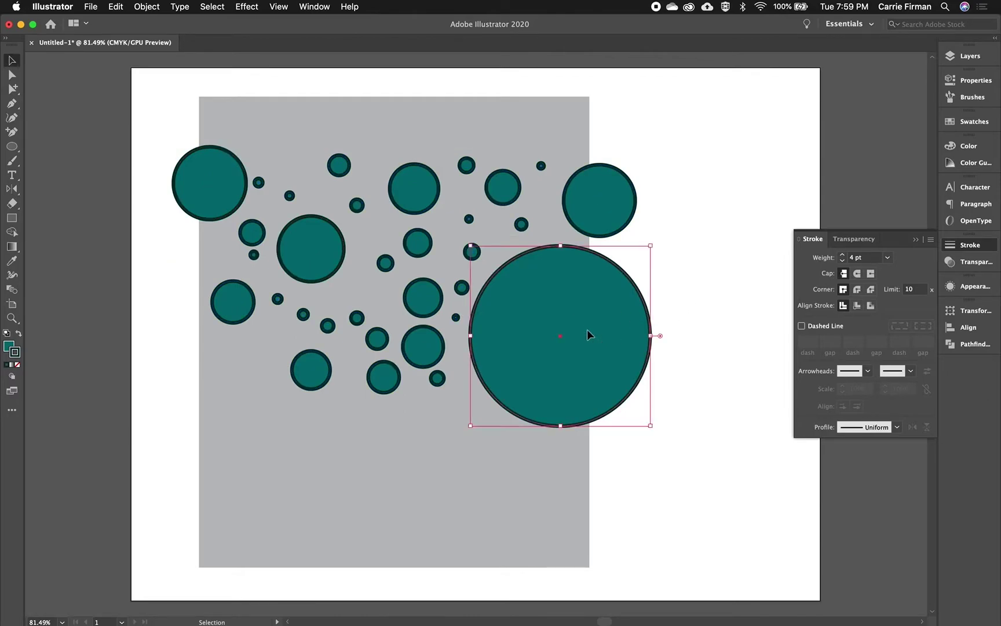
{"action": "left_click", "coordinate": [317, 262], "text": "shift"}
{"action": "left_click", "coordinate": [216, 191], "text": "shift"}
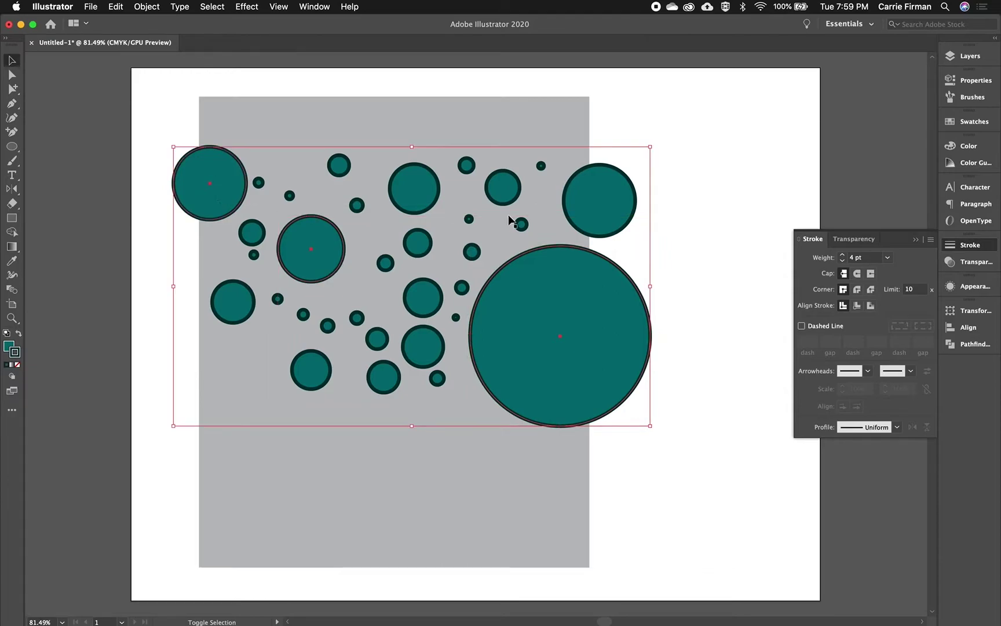
{"action": "left_click", "coordinate": [843, 260]}
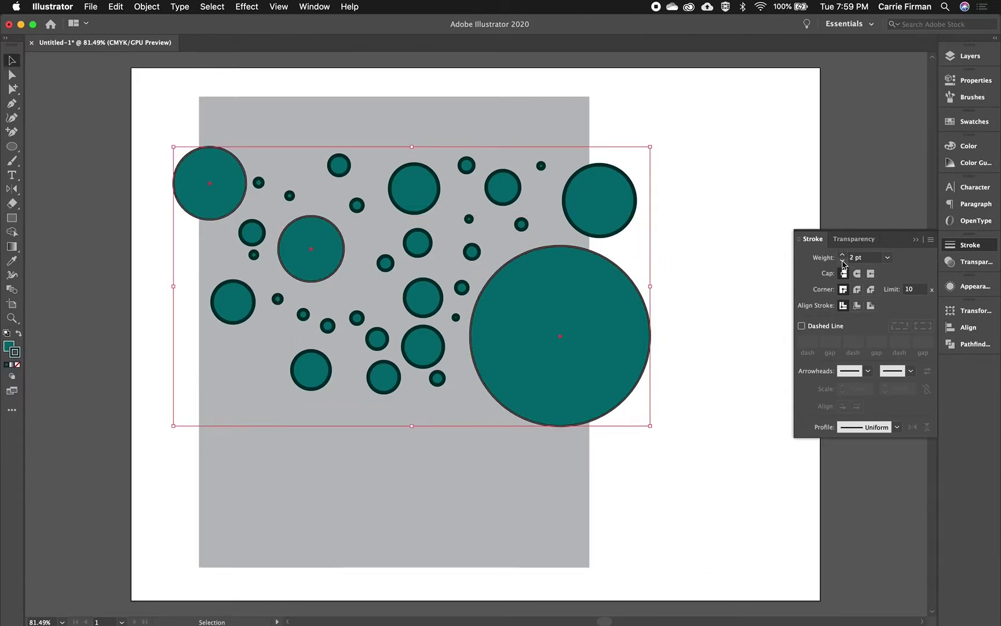
{"action": "left_click", "coordinate": [842, 260]}
{"action": "left_click", "coordinate": [740, 257]}
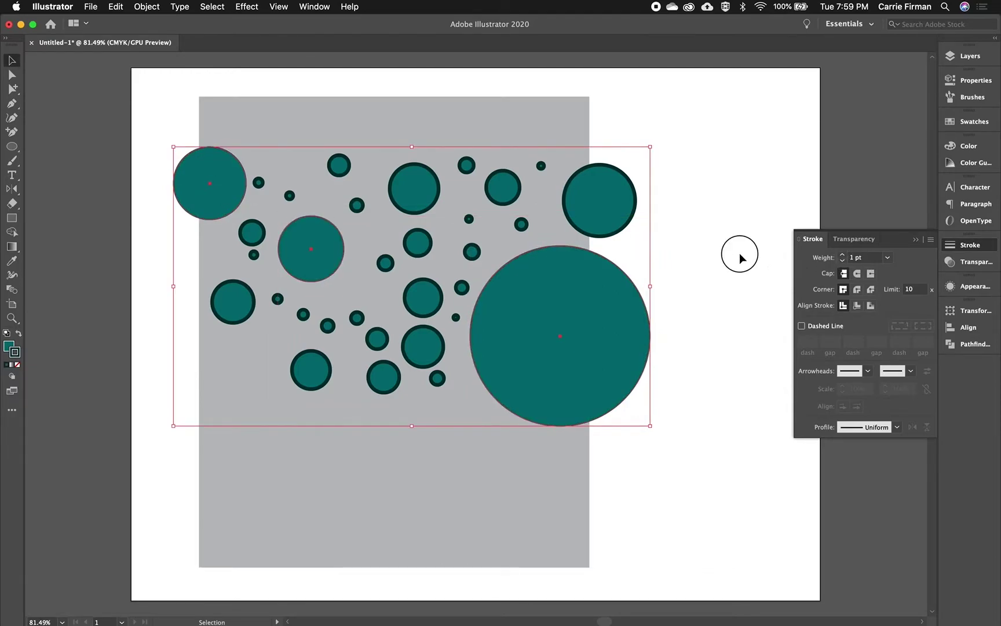
{"action": "left_click", "coordinate": [622, 216]}
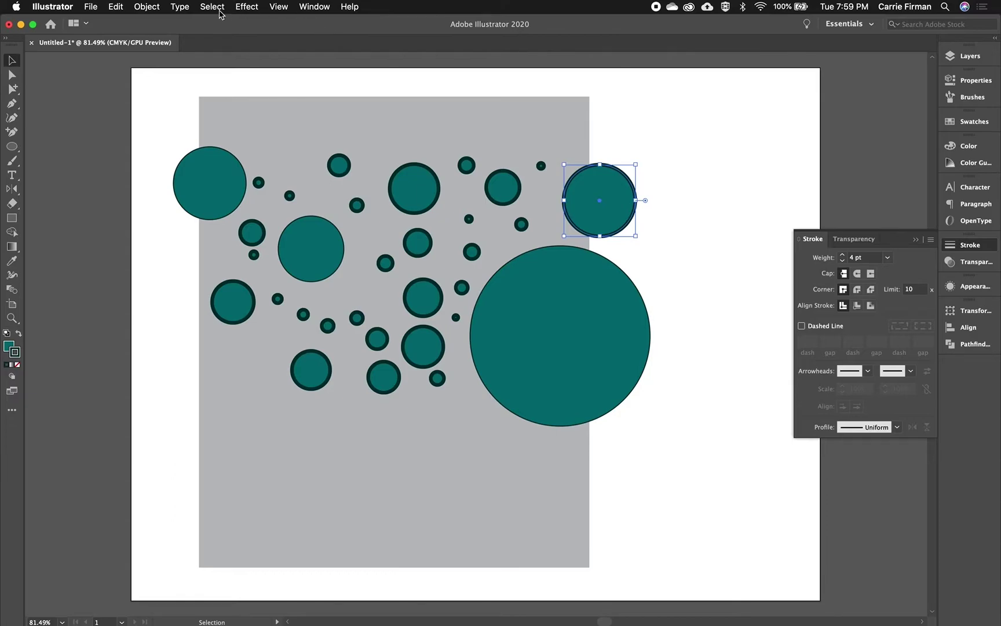
{"action": "left_click", "coordinate": [219, 8]}
{"action": "mouse_move", "coordinate": [234, 115]}
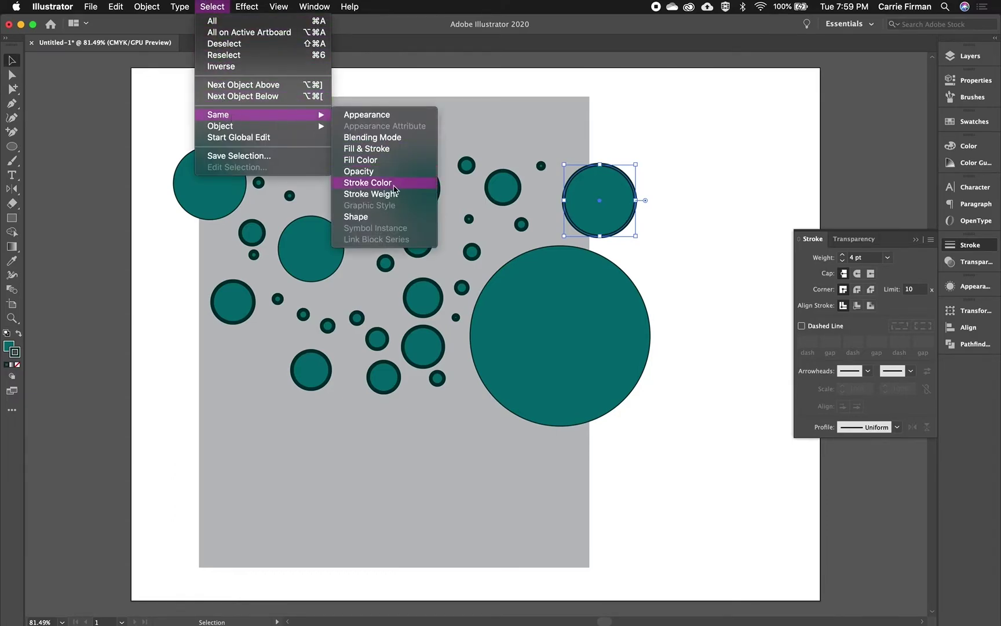
{"action": "left_click", "coordinate": [395, 200]}
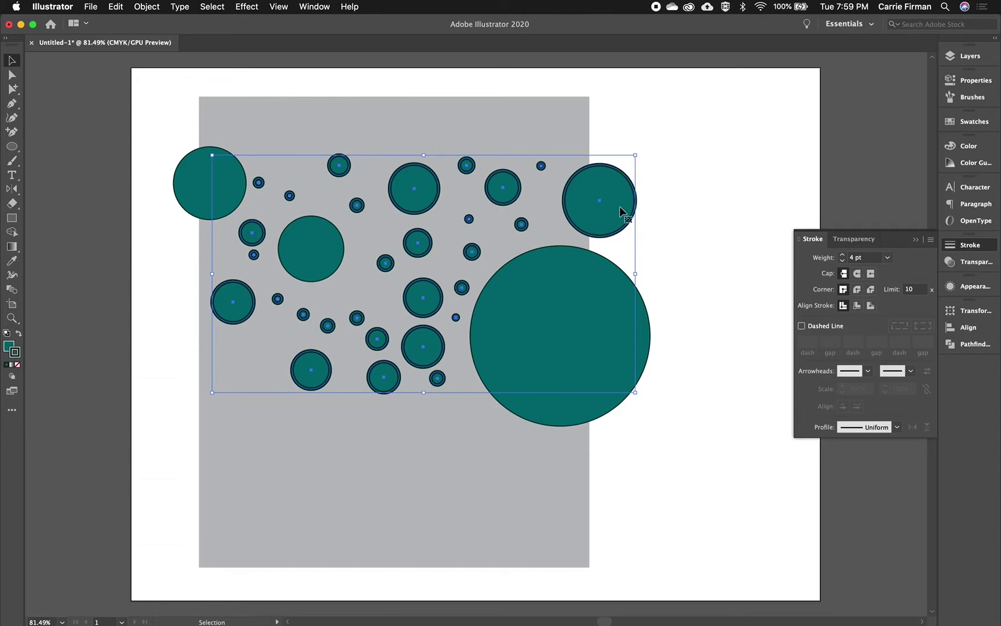
{"action": "left_click", "coordinate": [188, 192]}
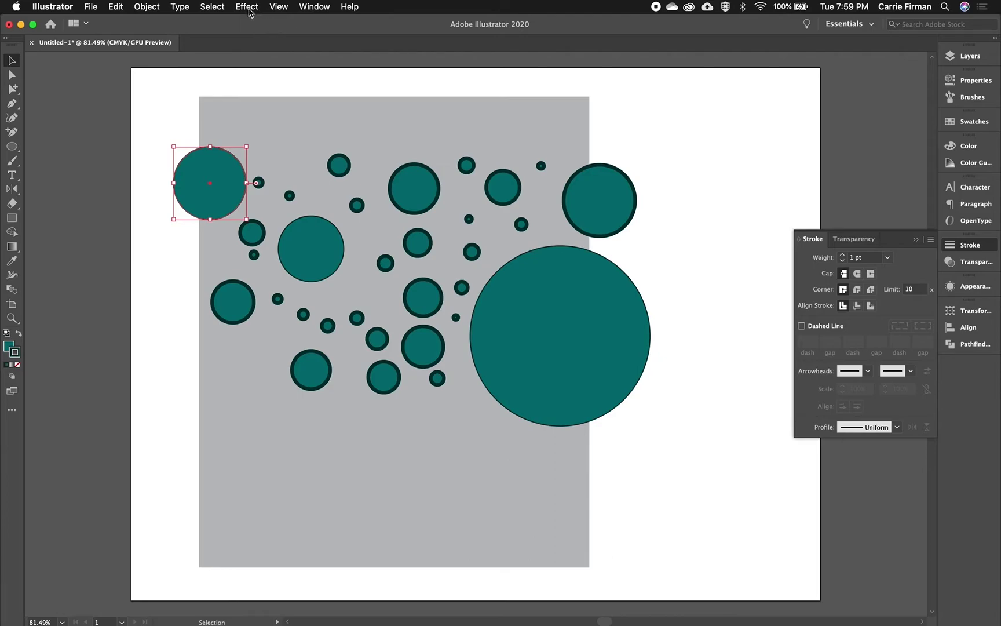
{"action": "left_click", "coordinate": [219, 7]}
{"action": "mouse_move", "coordinate": [258, 115]}
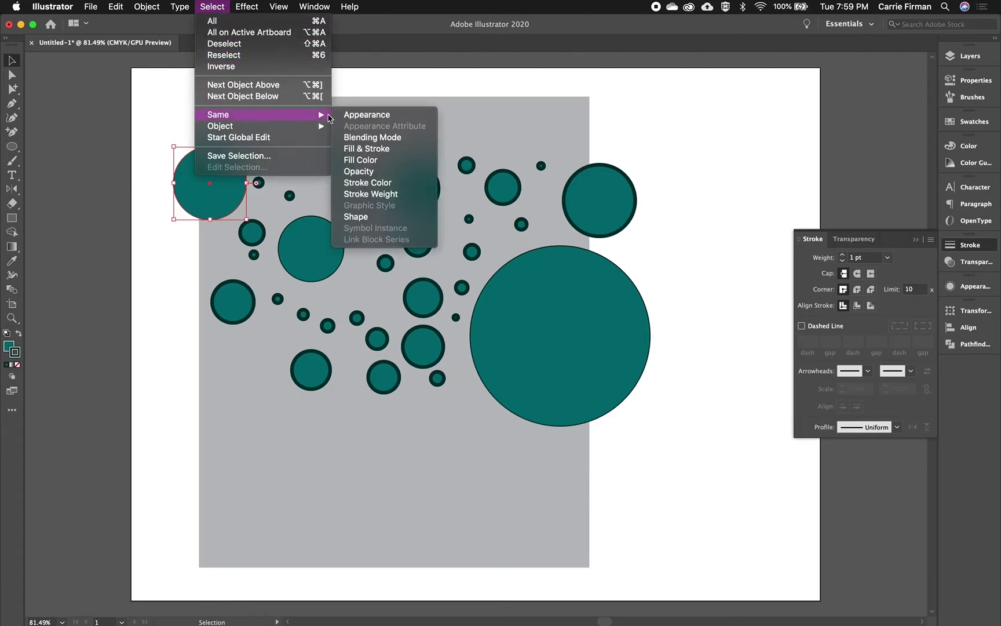
{"action": "left_click", "coordinate": [370, 195]}
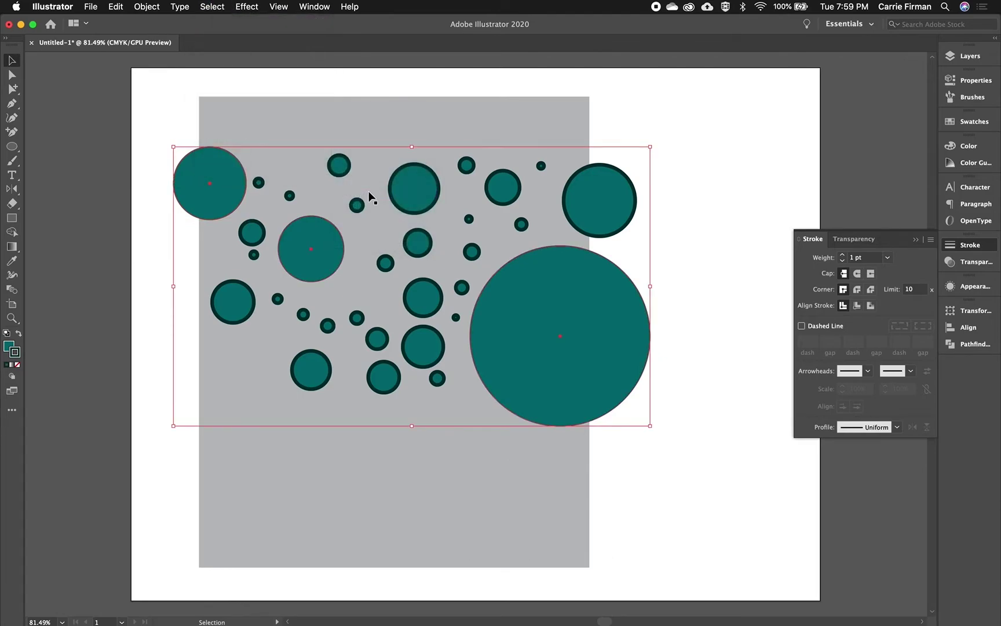
- Select every circle sharing the small top circle's outline color using Select > Same > Stroke Color
{"action": "left_click", "coordinate": [168, 145]}
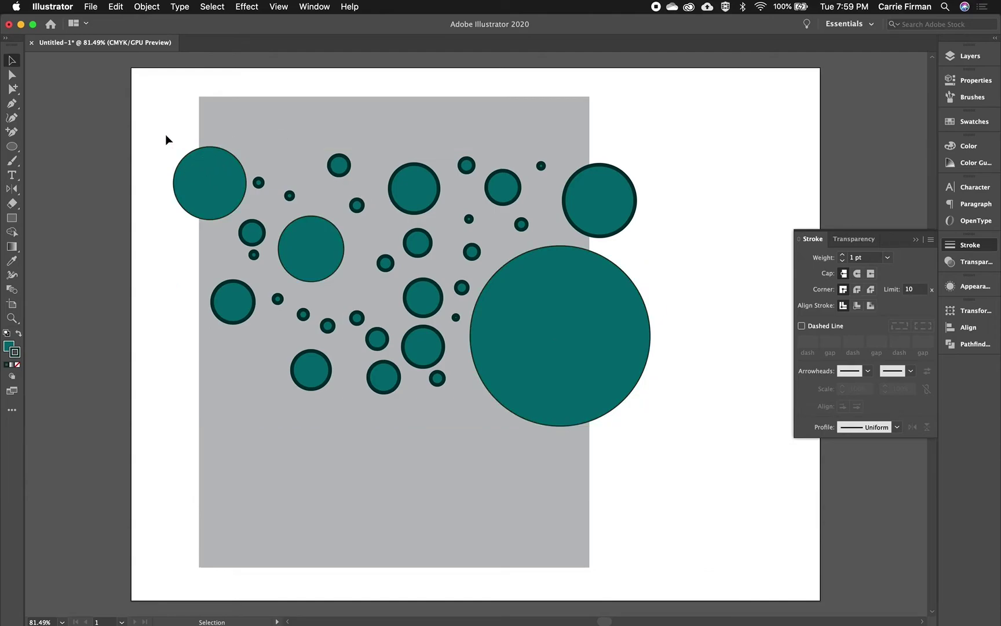
{"action": "left_click", "coordinate": [340, 166]}
{"action": "left_click", "coordinate": [212, 7]}
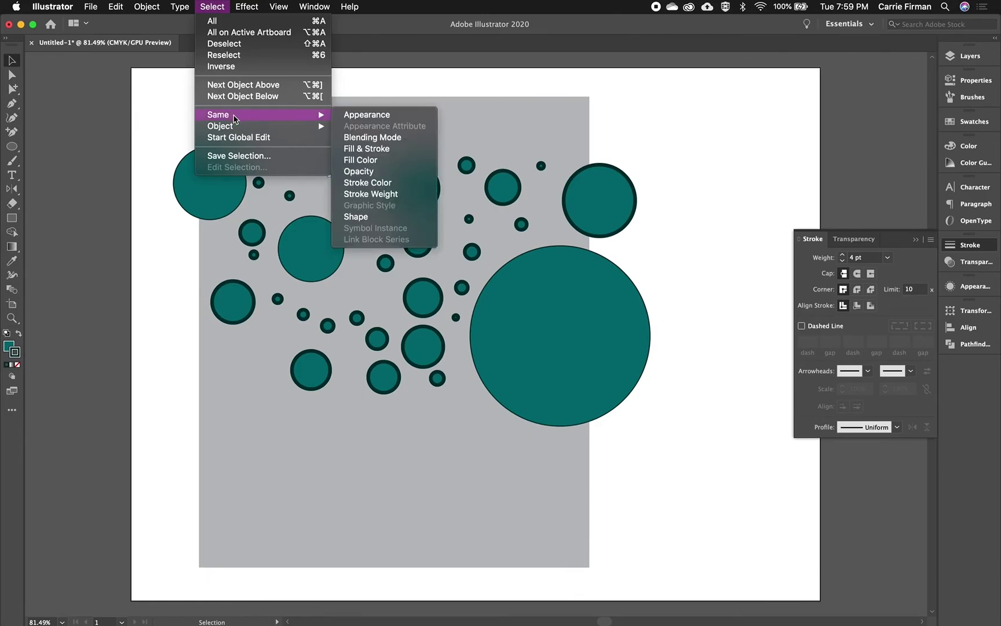
{"action": "mouse_move", "coordinate": [235, 114]}
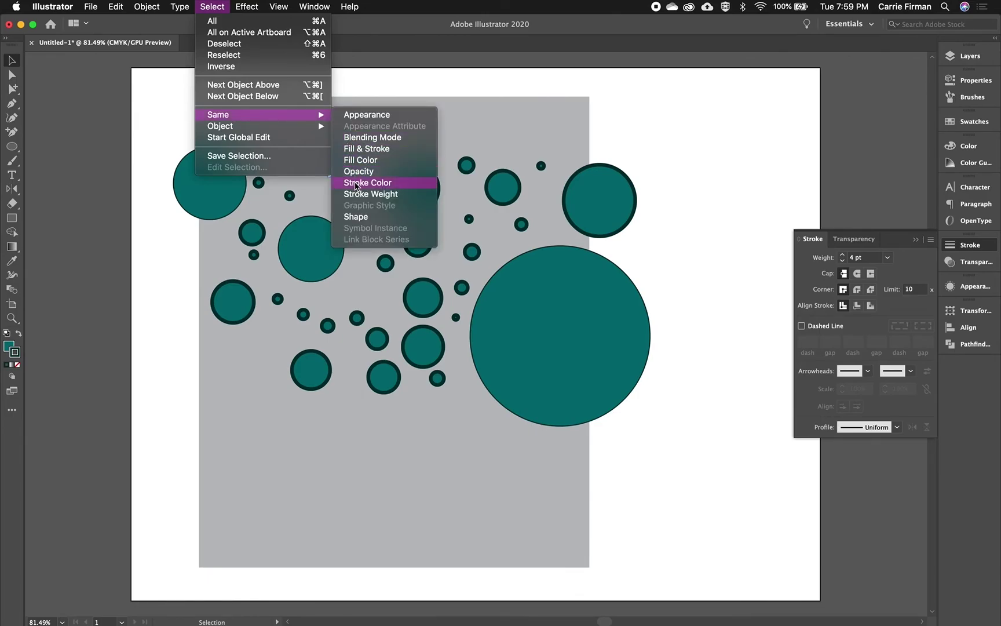
{"action": "left_click", "coordinate": [356, 184]}
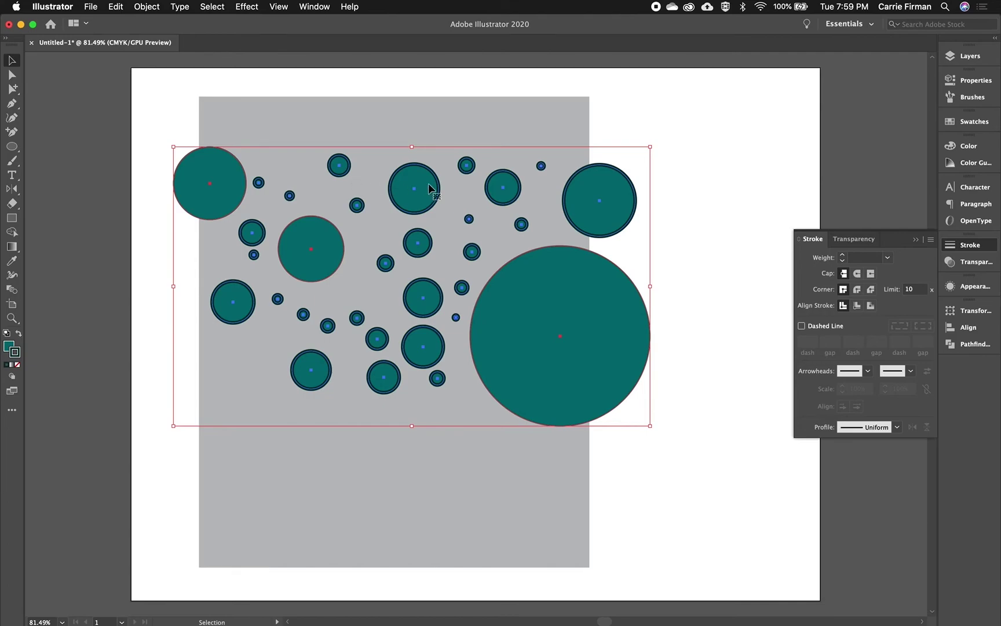
{"action": "left_click", "coordinate": [212, 7]}
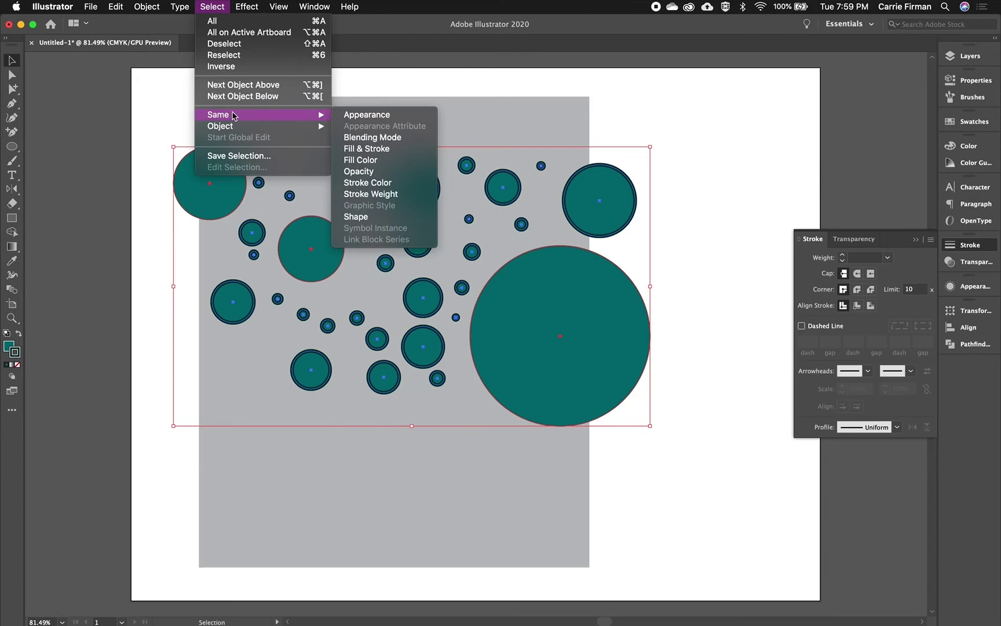